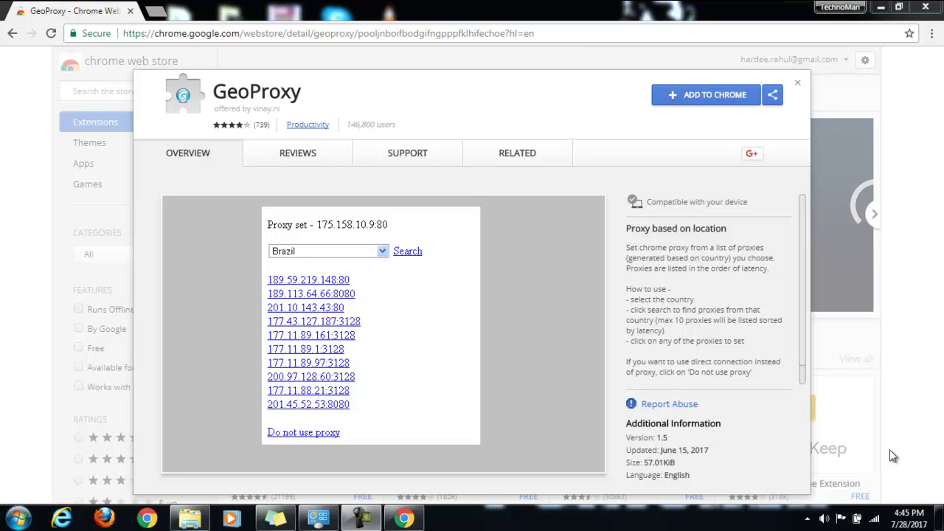
# In a new tab, search Google for 'geoproxy extension for google chrome'
pyautogui.click(152, 13)
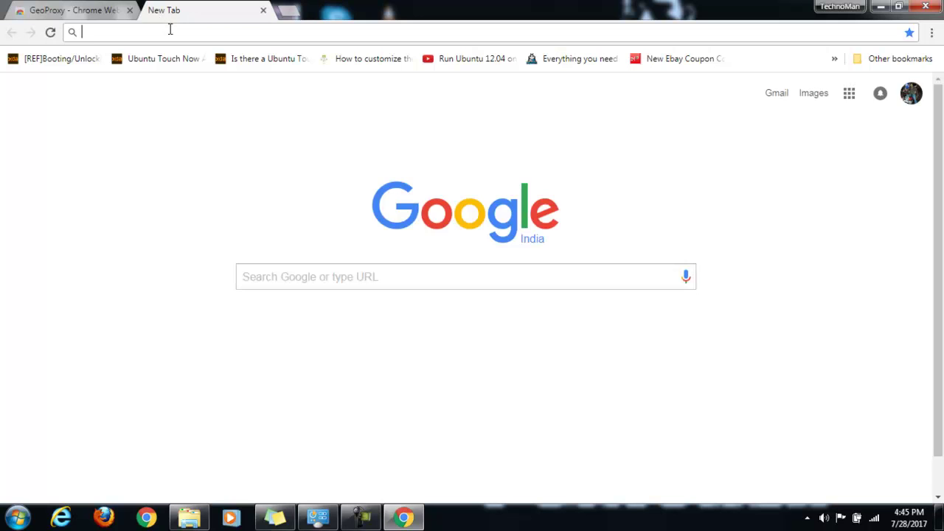
pyautogui.write('google.com')
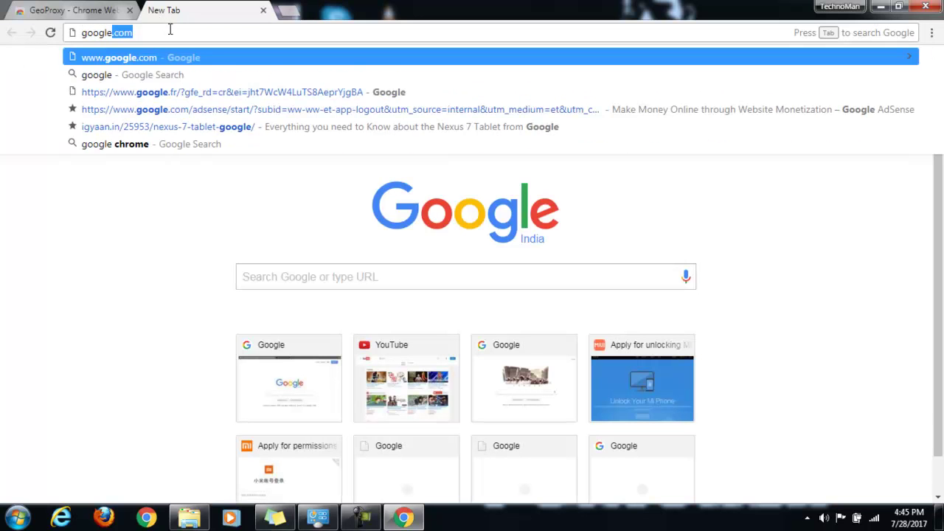
pyautogui.press('Return')
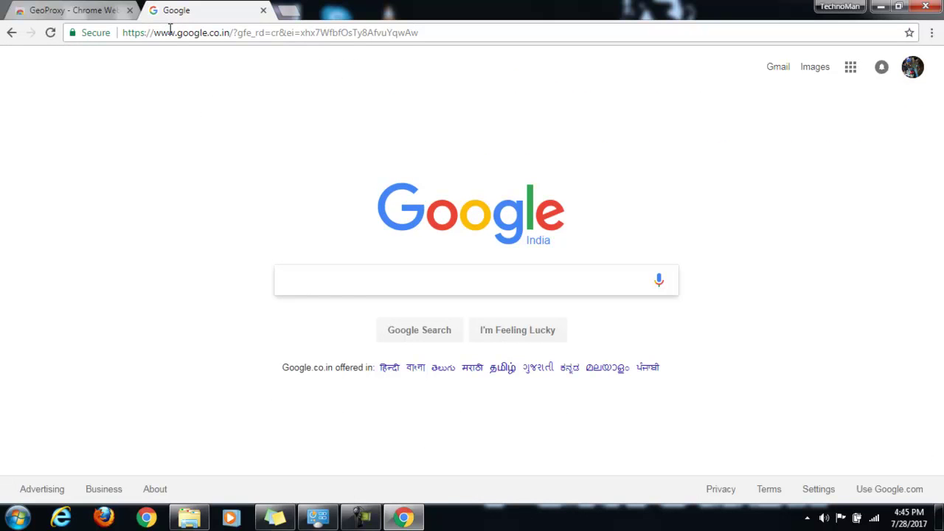
pyautogui.write('geo')
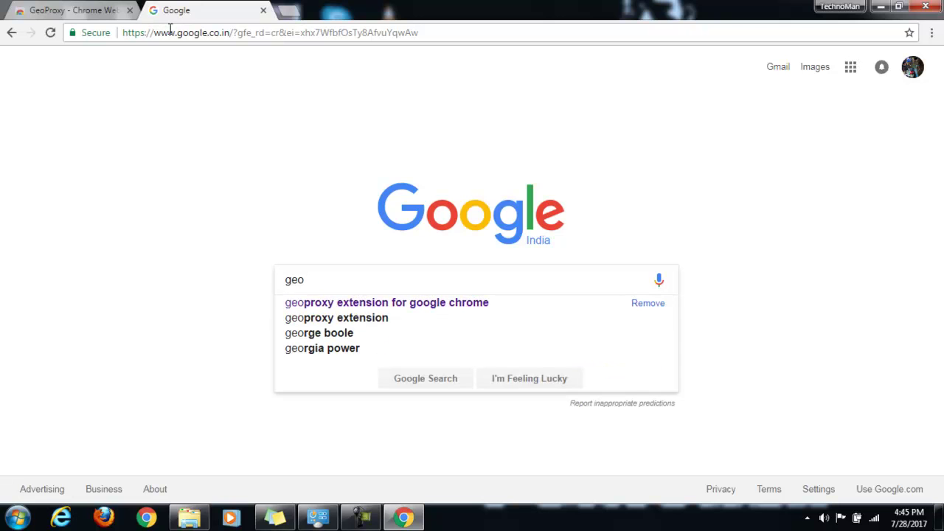
pyautogui.click(374, 304)
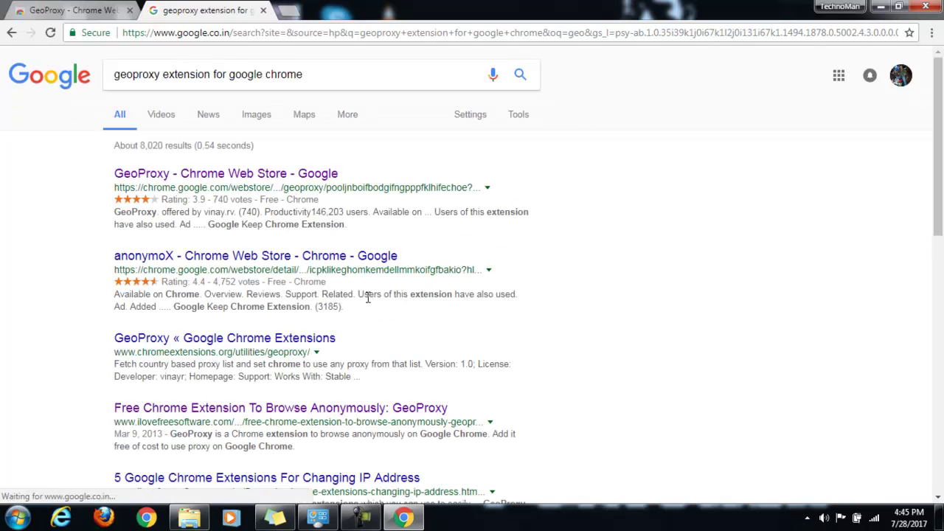
# Open the GeoProxy Chrome Web Store result from the search results
pyautogui.click(67, 10)
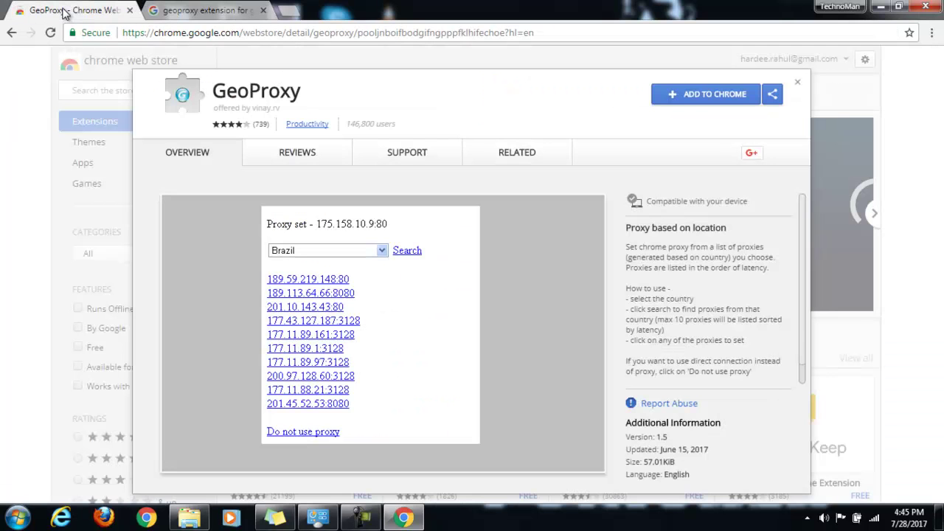
pyautogui.click(177, 10)
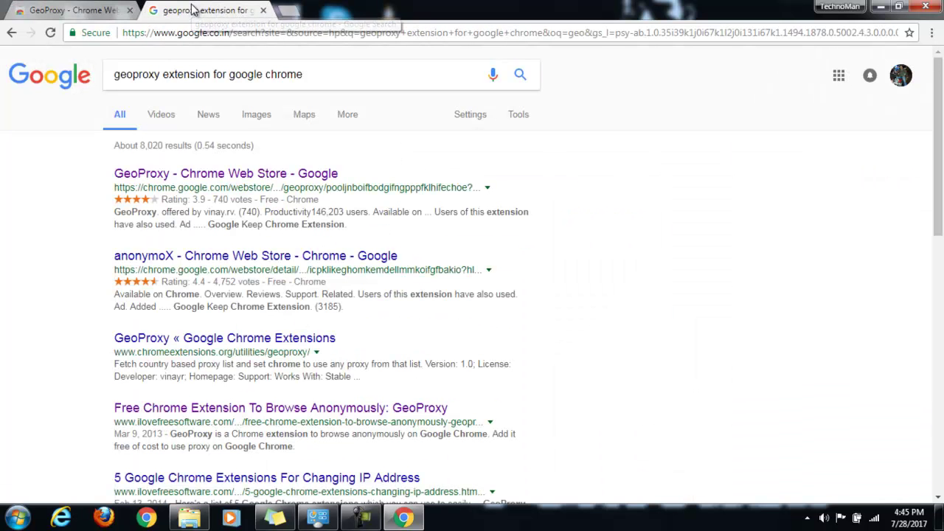
pyautogui.click(224, 176)
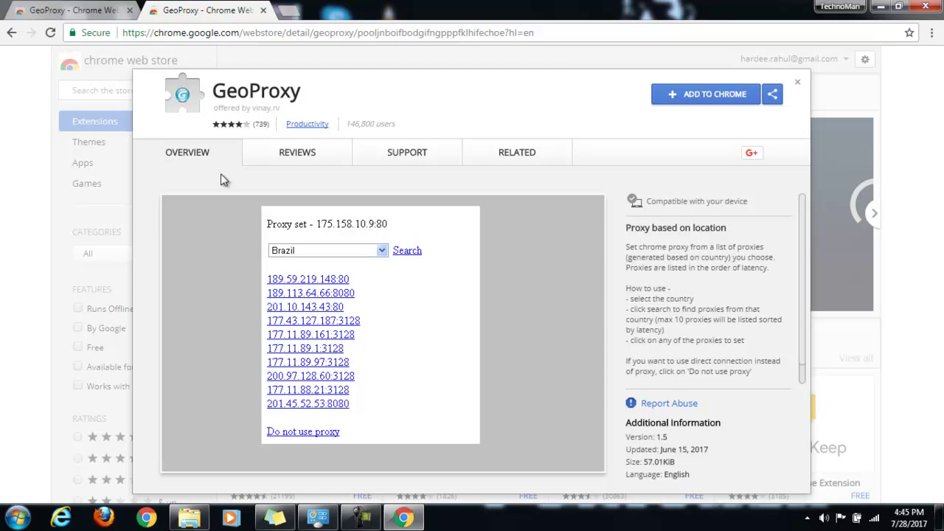
# Add GeoProxy to Chrome from its Web Store listing and dismiss the 'added' bubble
pyautogui.click(712, 98)
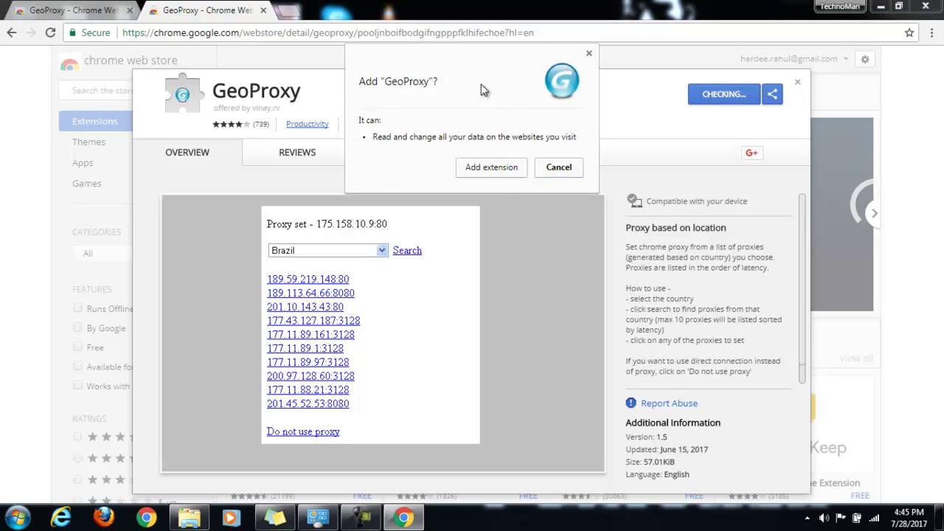
pyautogui.click(492, 173)
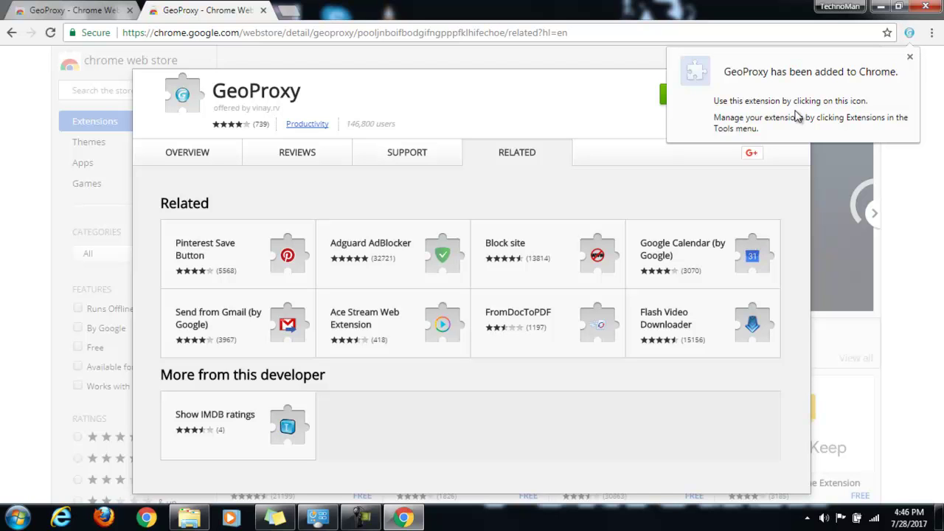
pyautogui.click(910, 58)
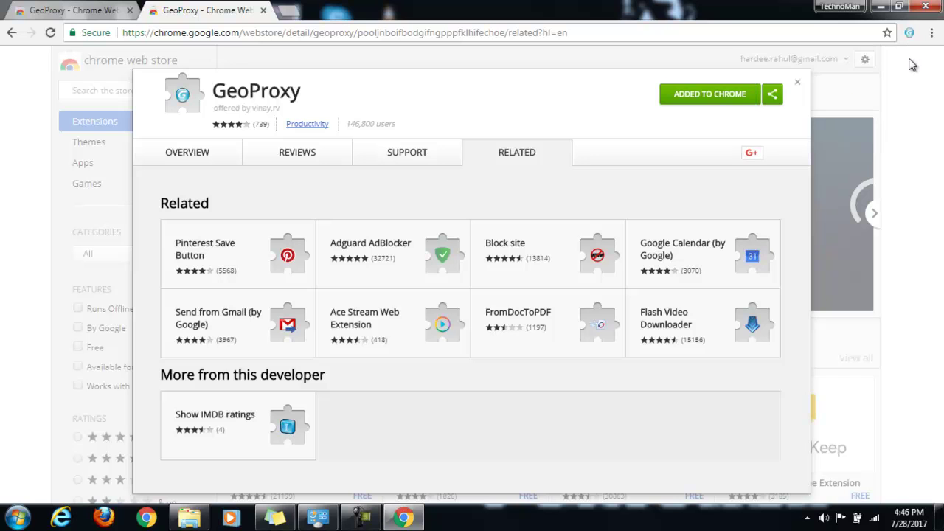
pyautogui.click(287, 11)
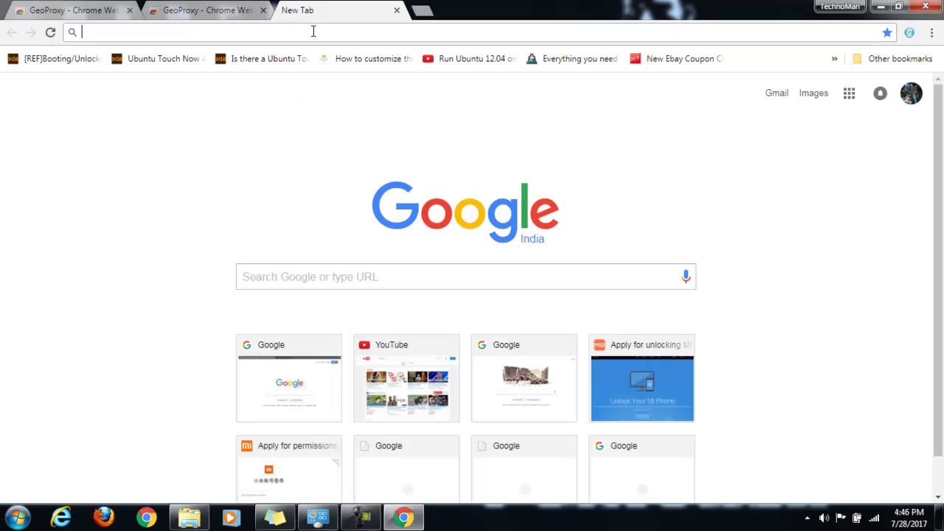
pyautogui.write('www.')
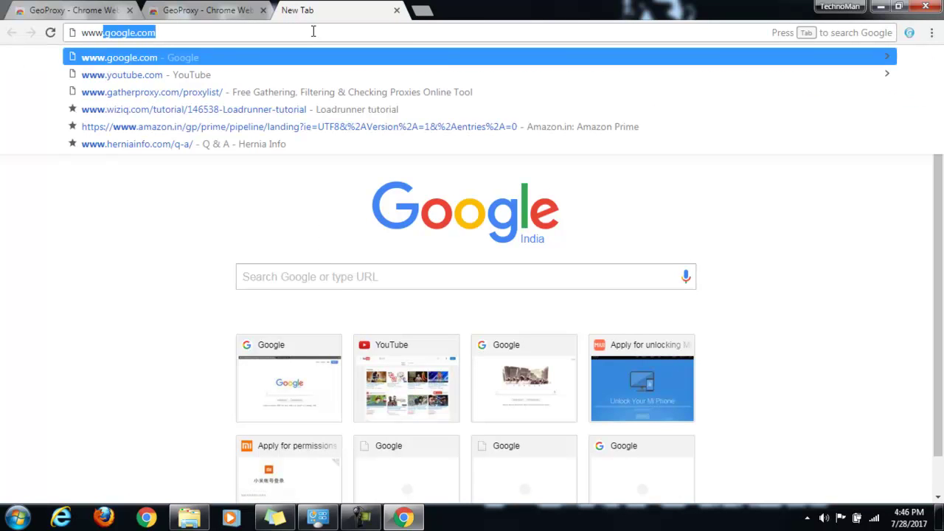
pyautogui.write('google.com')
pyautogui.press('Return')
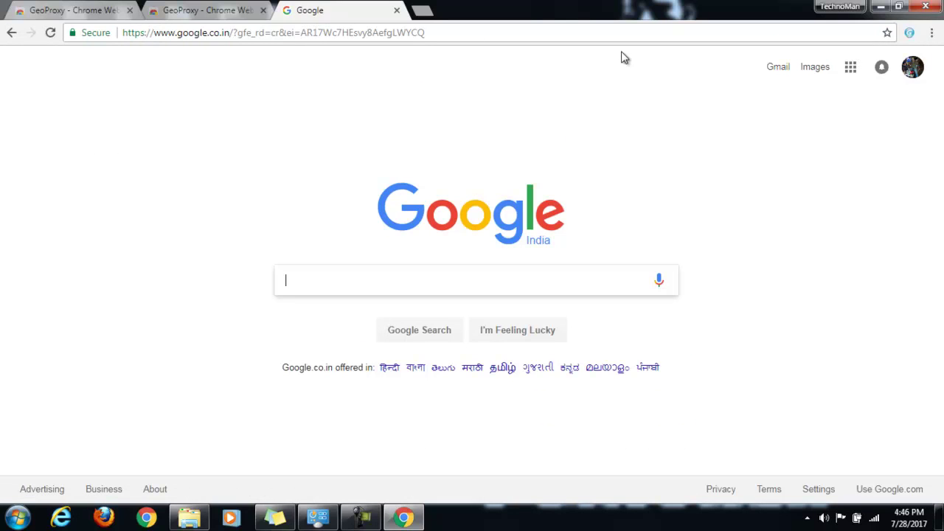
pyautogui.click(910, 34)
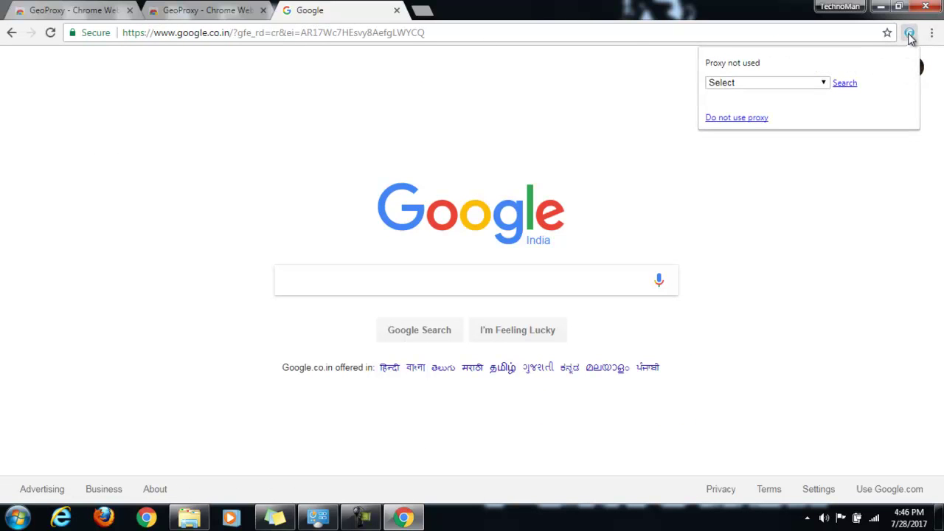
pyautogui.click(808, 85)
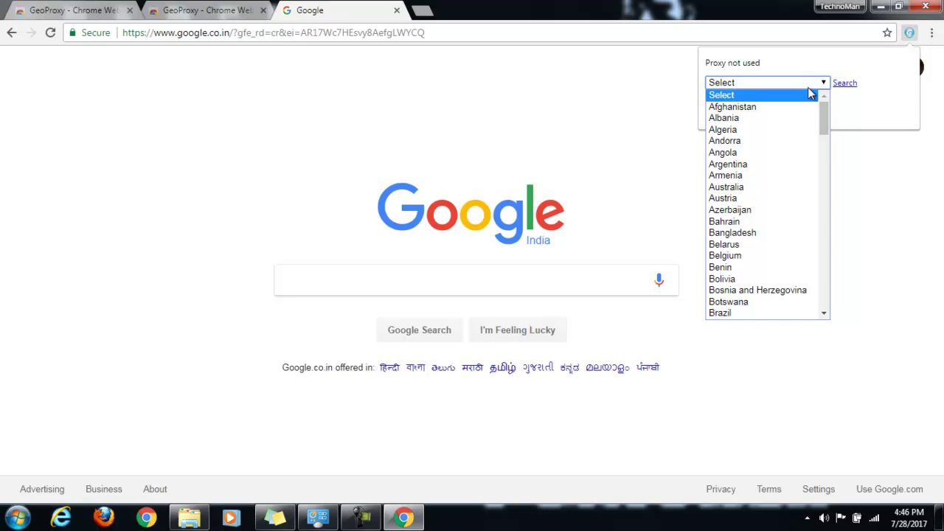
pyautogui.moveTo(824, 118); pyautogui.dragTo(827, 183)
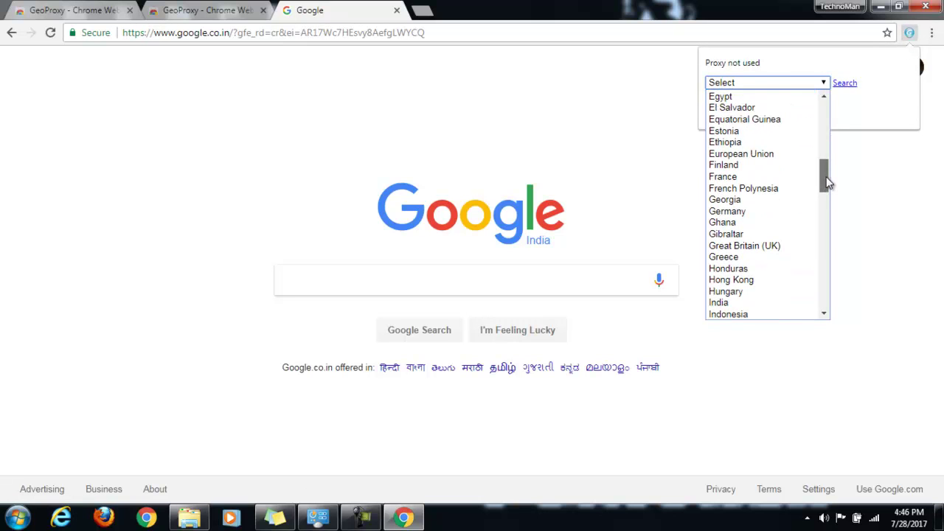
pyautogui.click(762, 178)
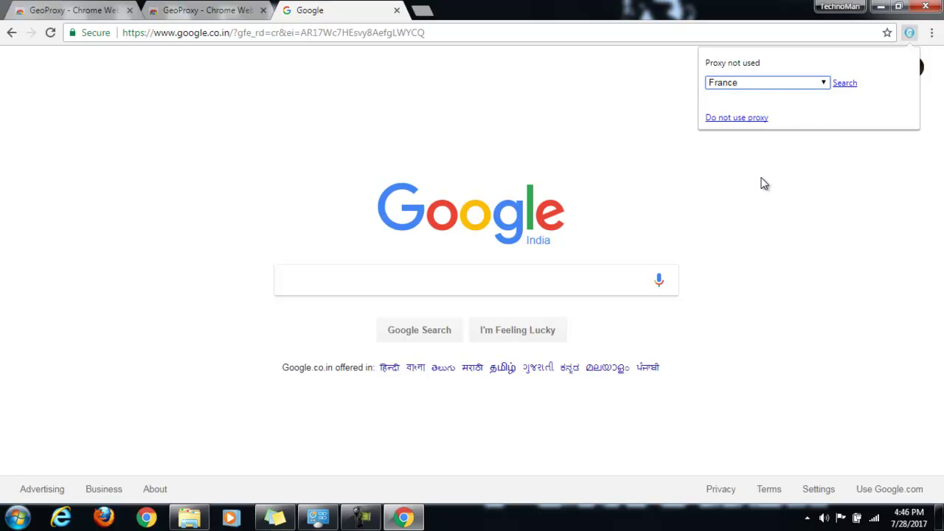
pyautogui.click(845, 85)
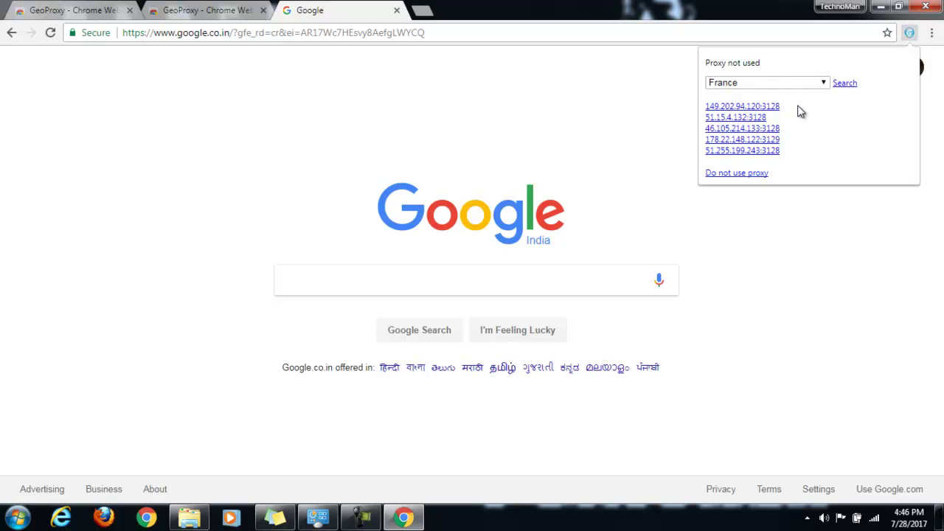
pyautogui.click(754, 109)
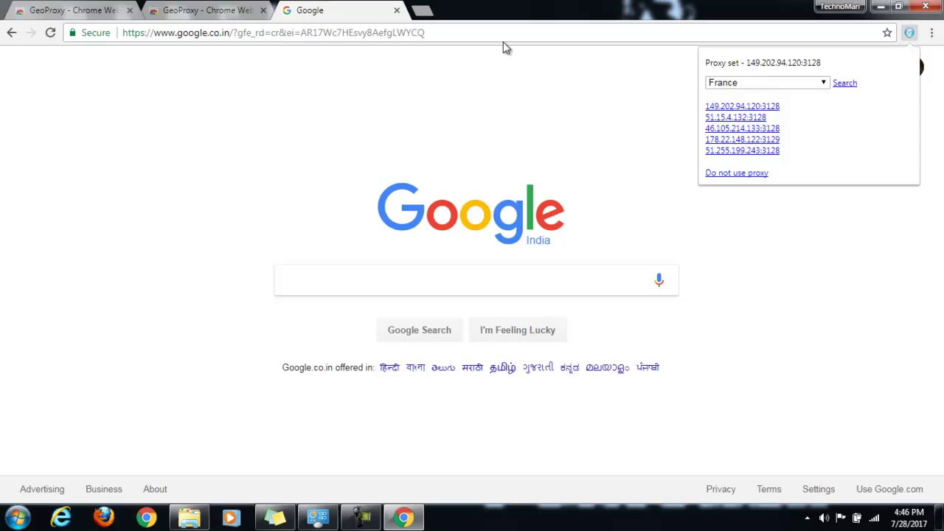
# Reload Google to get French google.fr, then check GeoProxy still uses the French proxy
pyautogui.click(446, 33)
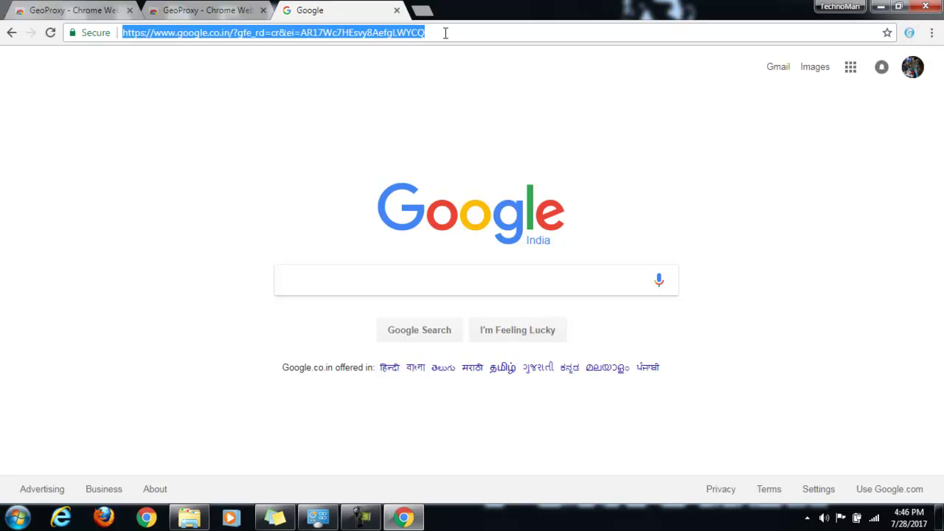
pyautogui.press('Return')
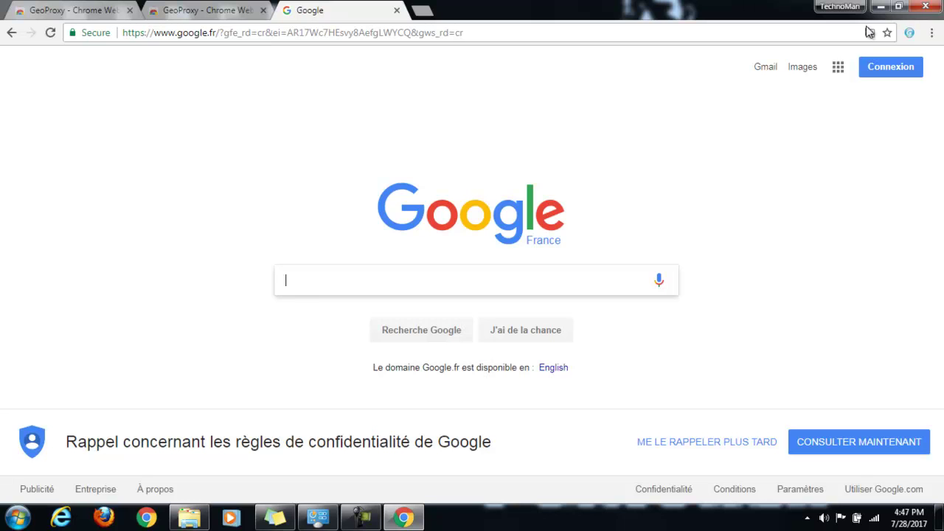
pyautogui.click(911, 32)
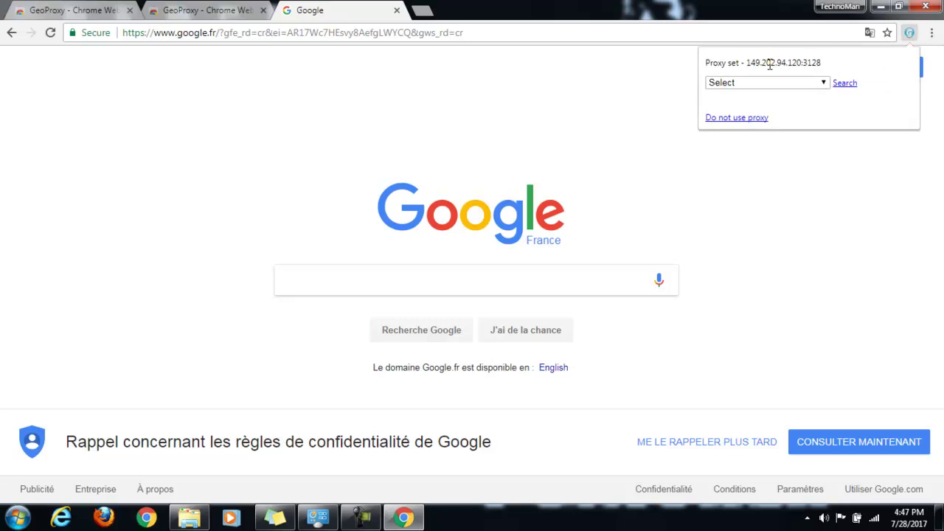
# Choose 'Do not use proxy' in GeoProxy and reload the Google page
pyautogui.click(745, 121)
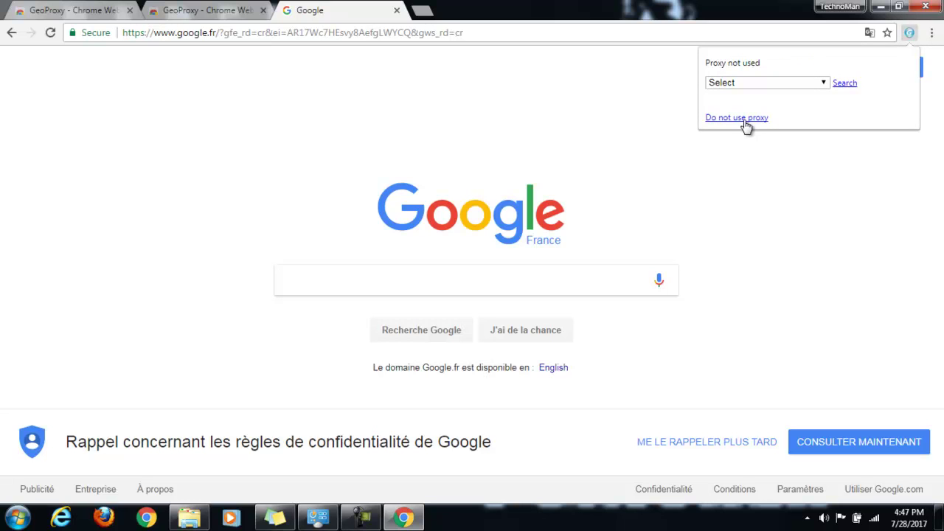
pyautogui.click(518, 32)
pyautogui.press('Return')
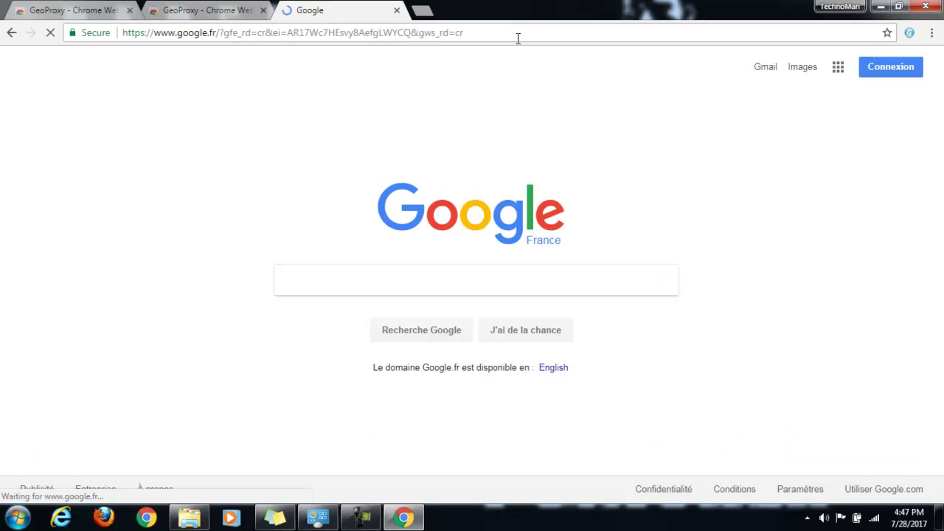
pyautogui.click(444, 33)
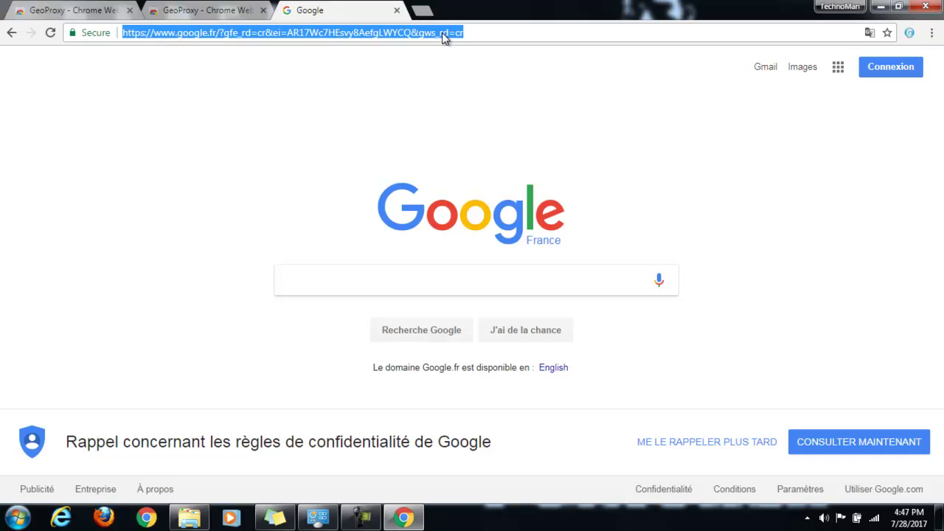
pyautogui.write('www.google.com')
pyautogui.press('Return')
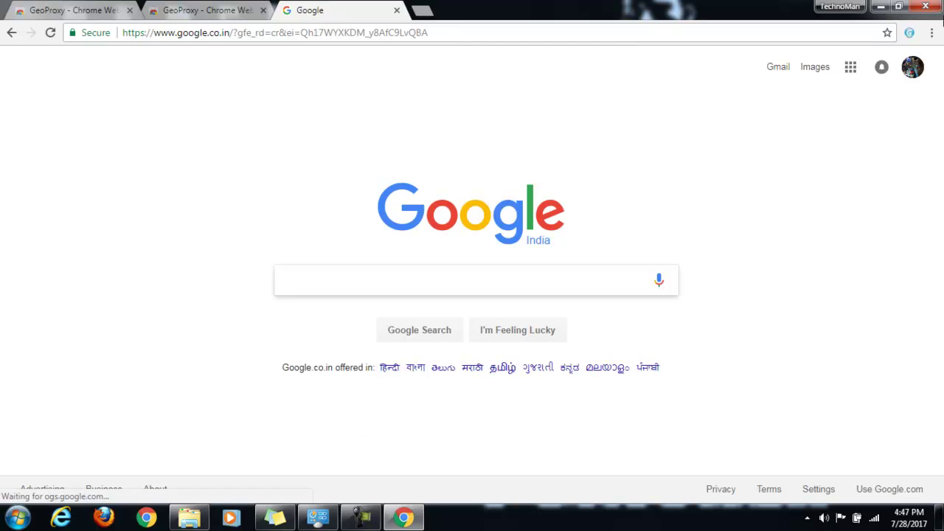
pyautogui.click(912, 33)
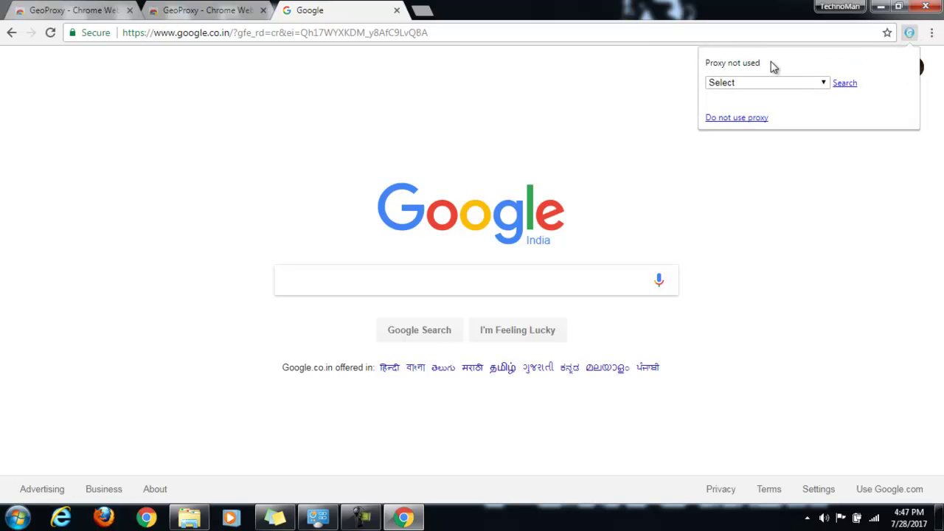
pyautogui.click(931, 36)
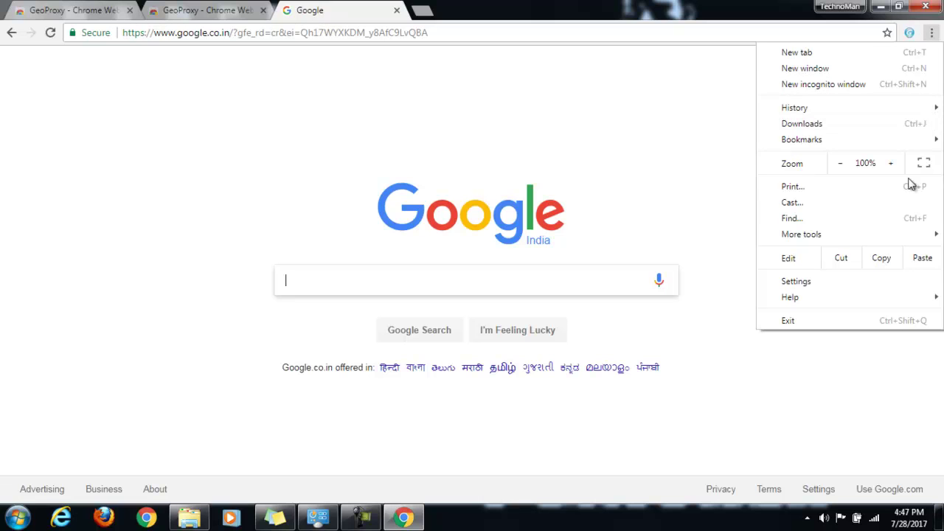
# On the Extensions page, uncheck GeoProxy's Enabled box, then remove it via the trash icon
pyautogui.moveTo(850, 234)
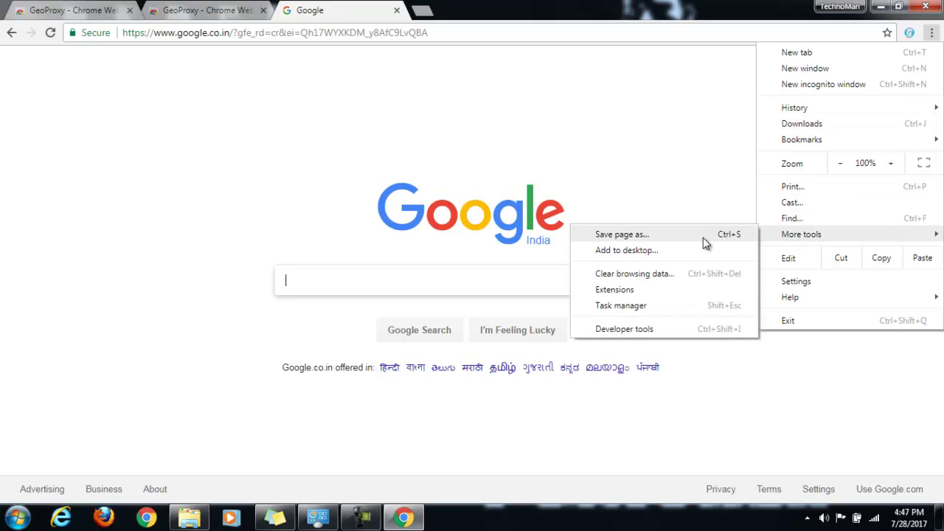
pyautogui.click(646, 289)
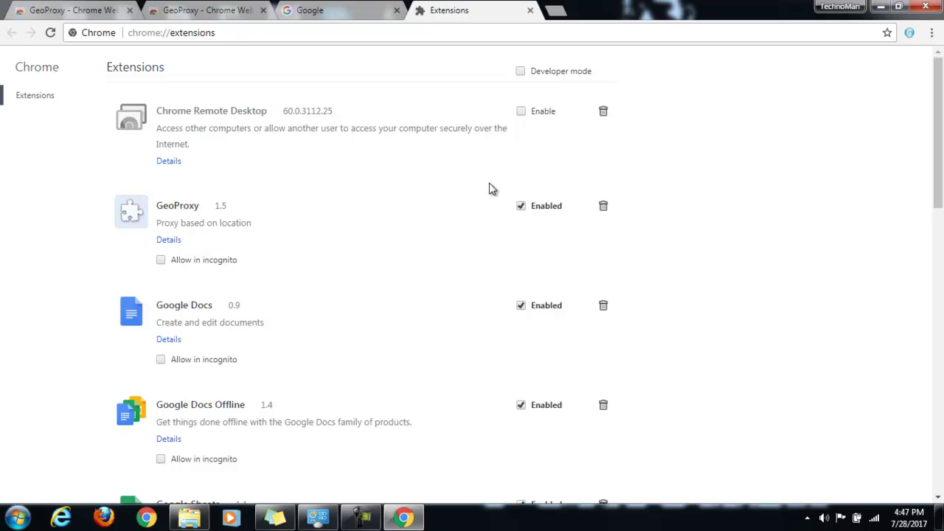
pyautogui.click(521, 207)
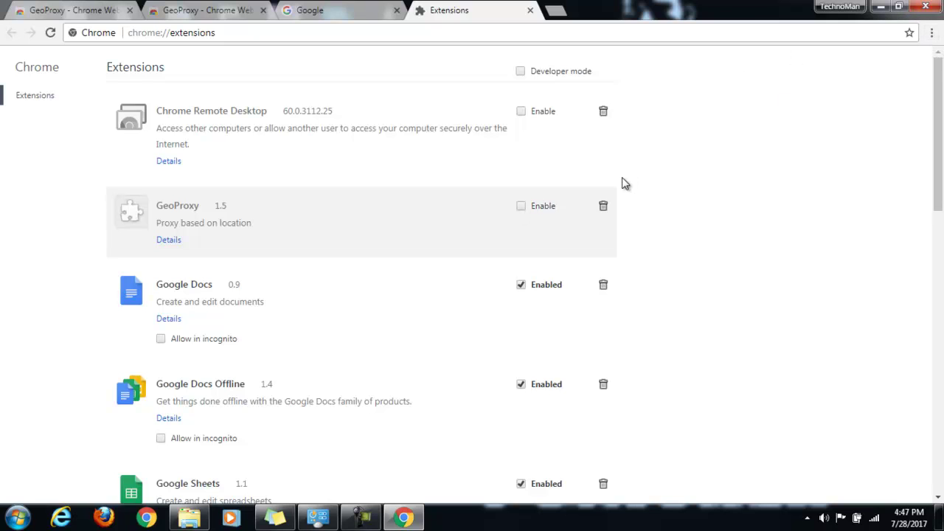
pyautogui.click(604, 206)
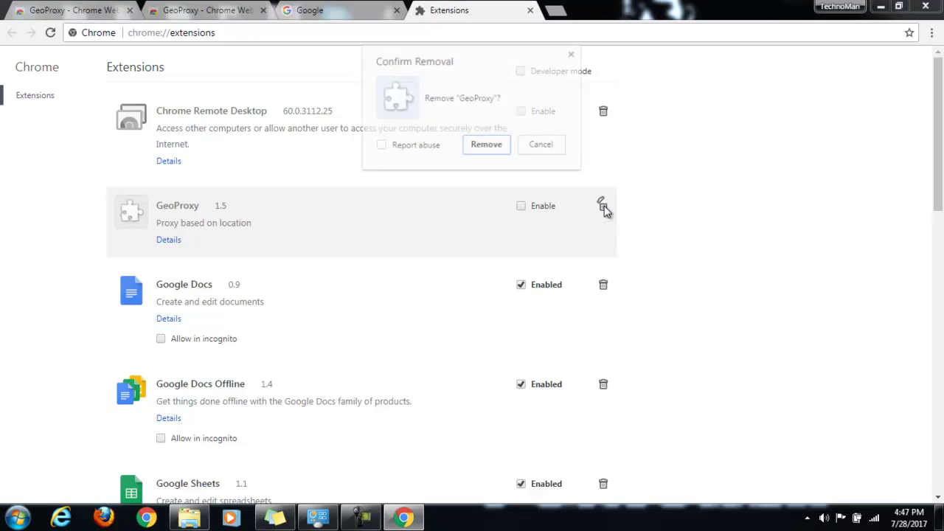
pyautogui.click(489, 150)
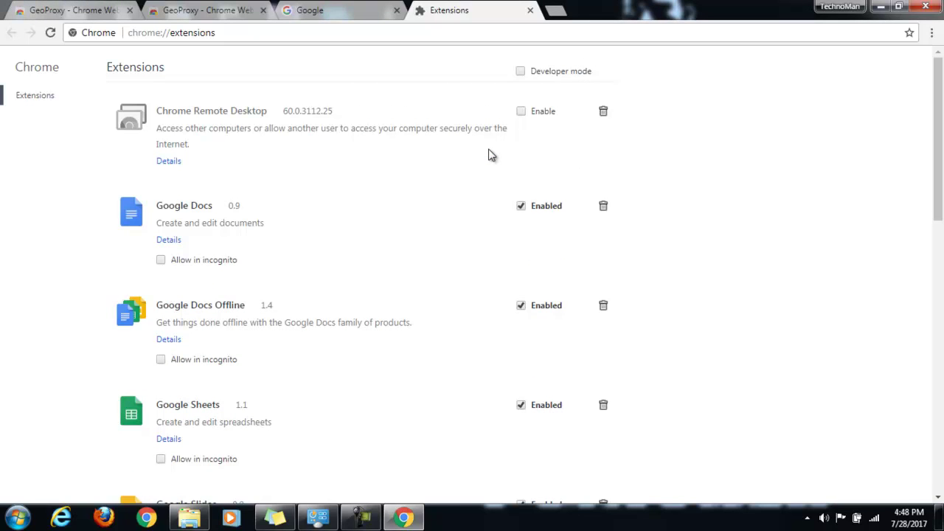